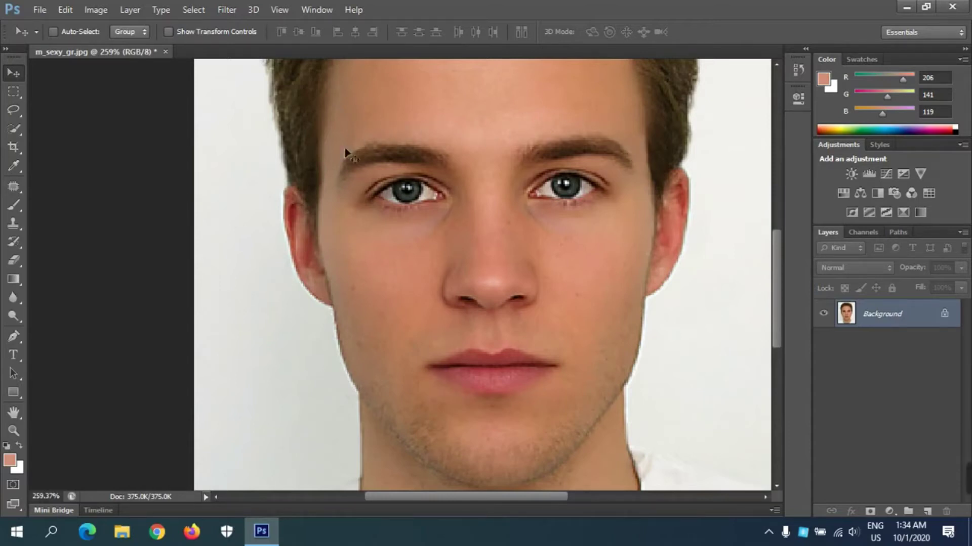
Step: Examine the man's face in the portrait, both up close and as a whole
scroll(612, 372, "down", 3)
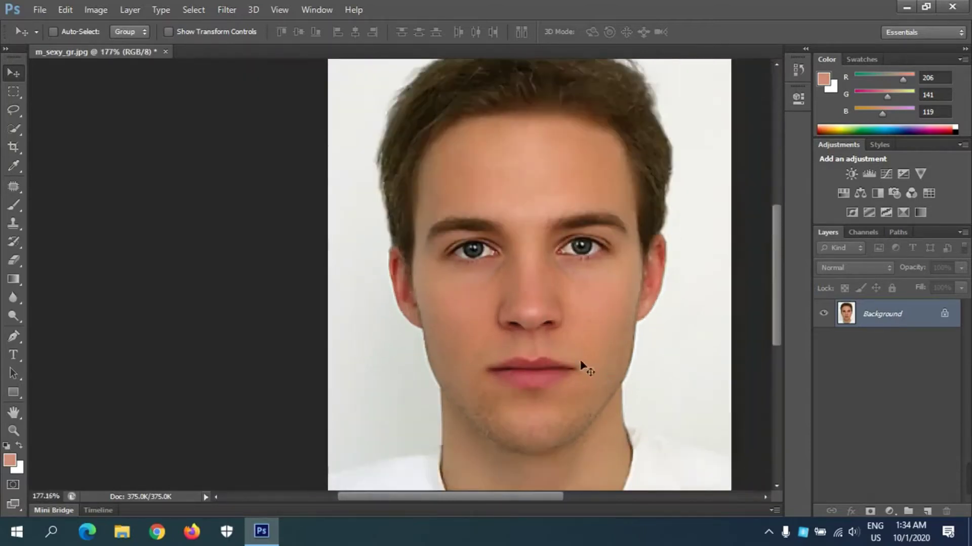
scroll(557, 385, "up", 3)
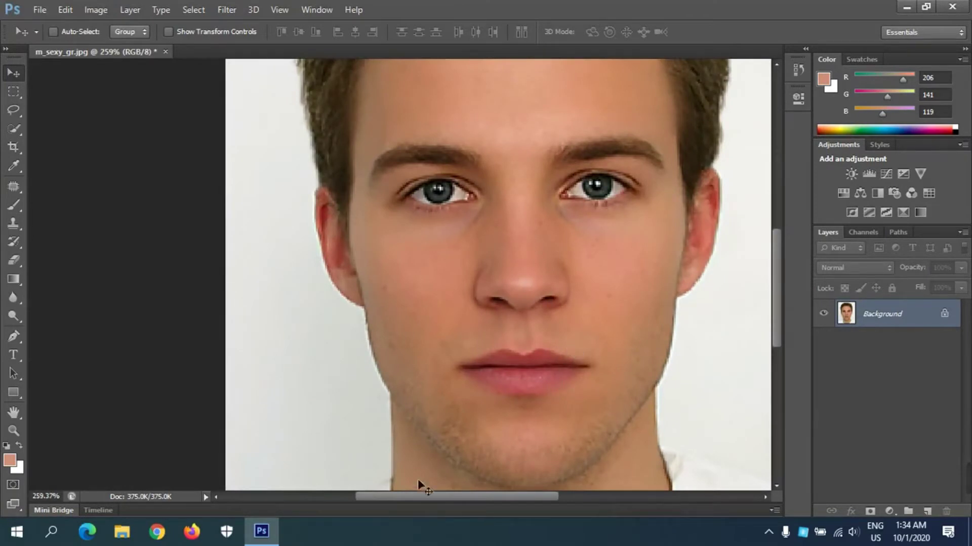
left_click_drag(423, 496, 436, 496)
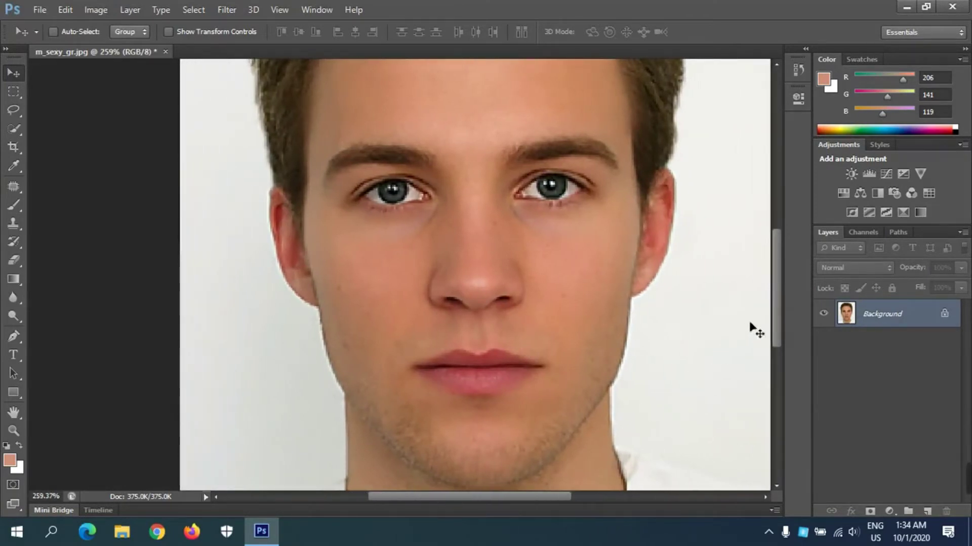
left_click_drag(775, 327, 776, 303)
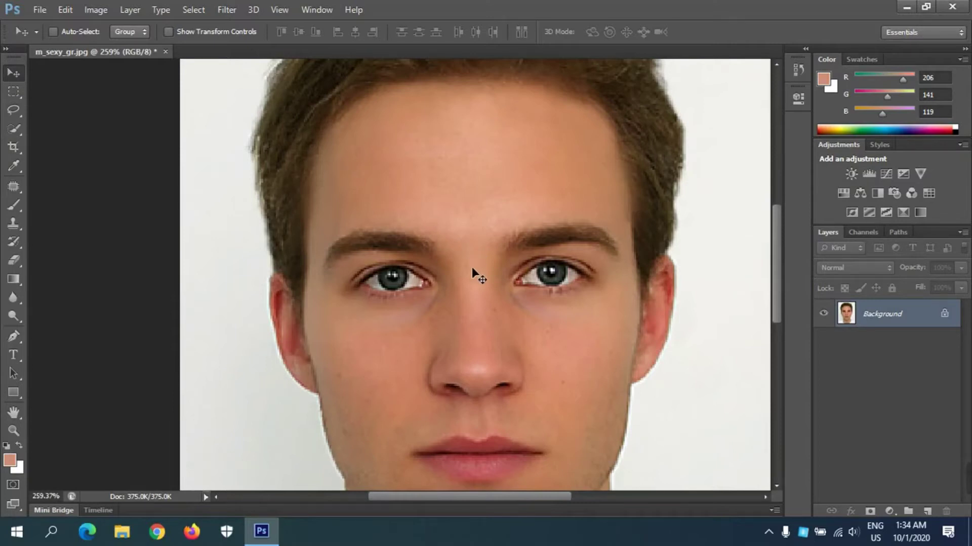
scroll(469, 219, "down", 2)
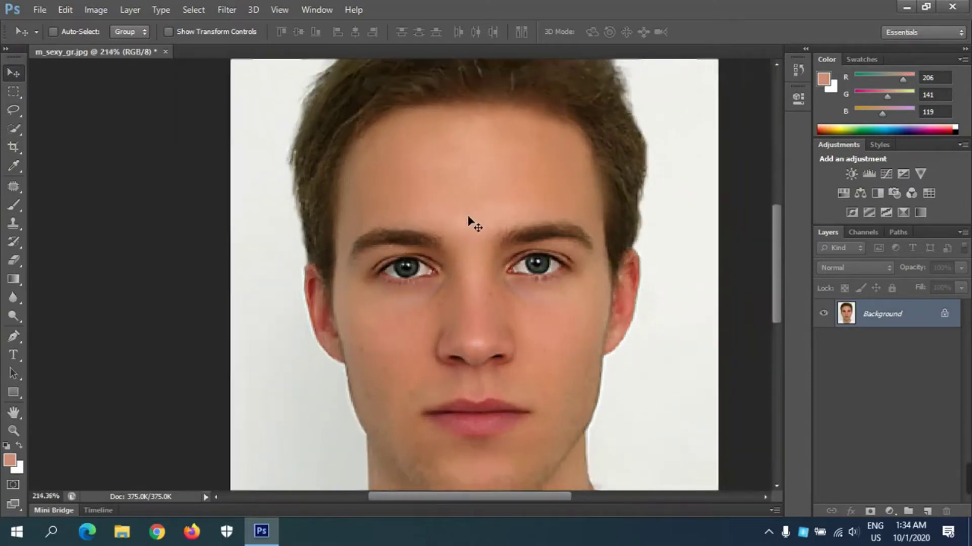
scroll(468, 218, "up", 3)
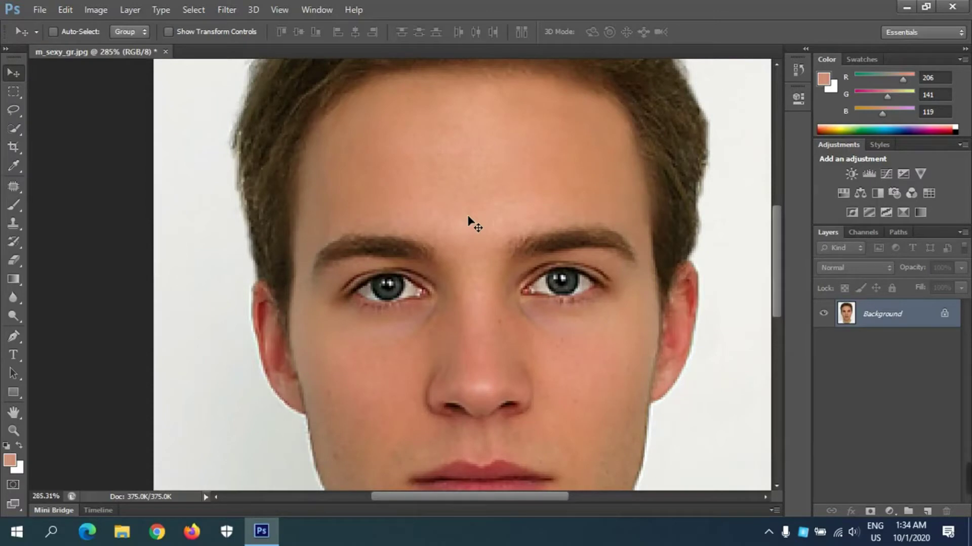
scroll(467, 216, "down", 2)
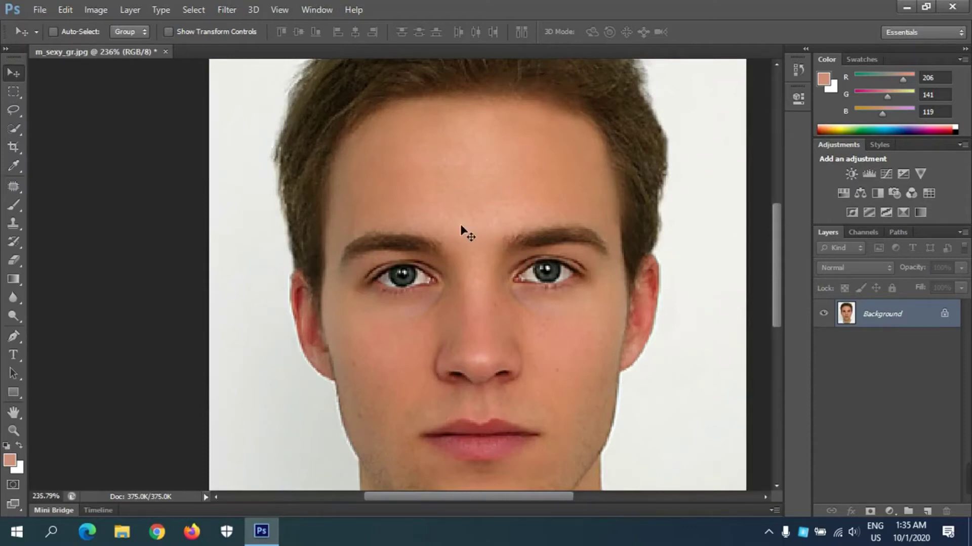
scroll(460, 223, "down", 3)
scroll(453, 135, "up", 3)
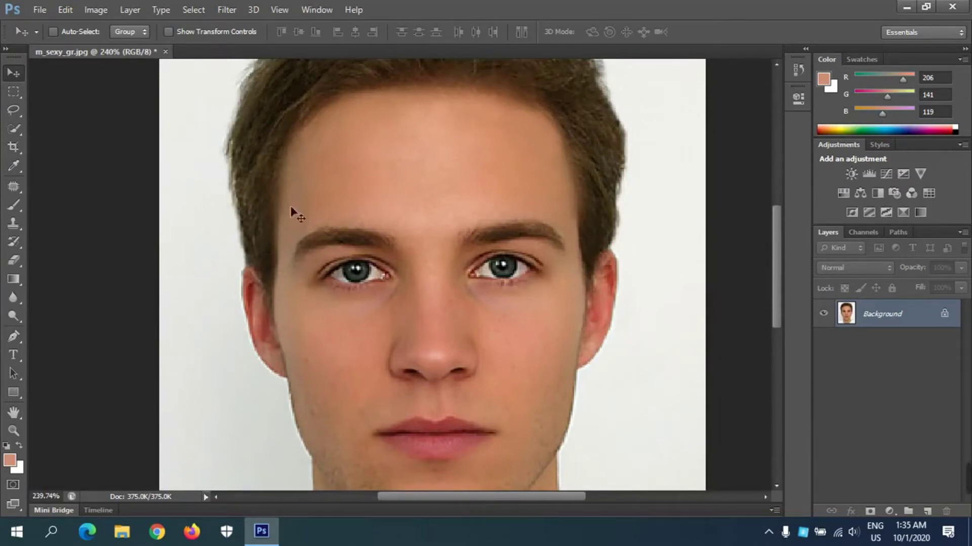
scroll(374, 273, "down", 2)
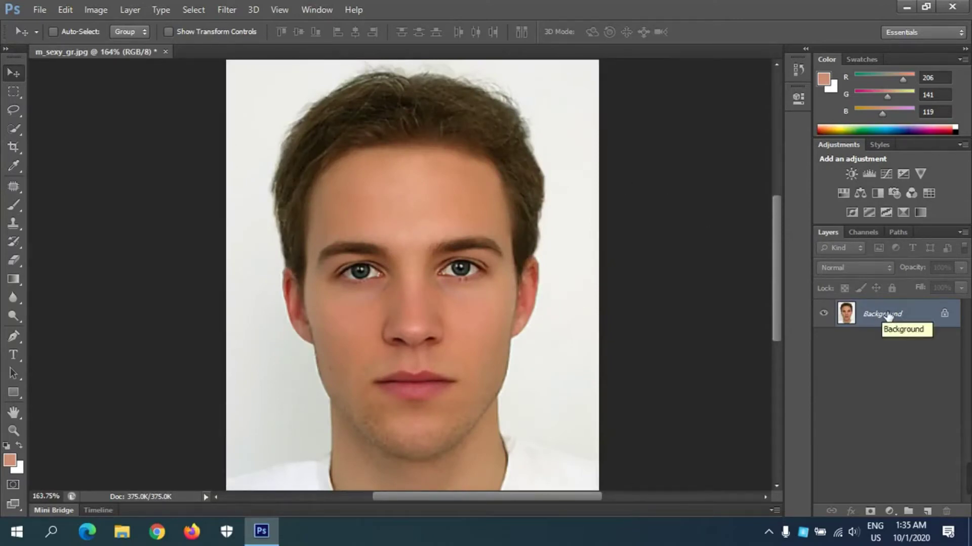
Step: Duplicate the portrait's Background layer
left_click_drag(888, 317, 934, 516)
scroll(398, 287, "up", 4)
scroll(397, 287, "down", 4)
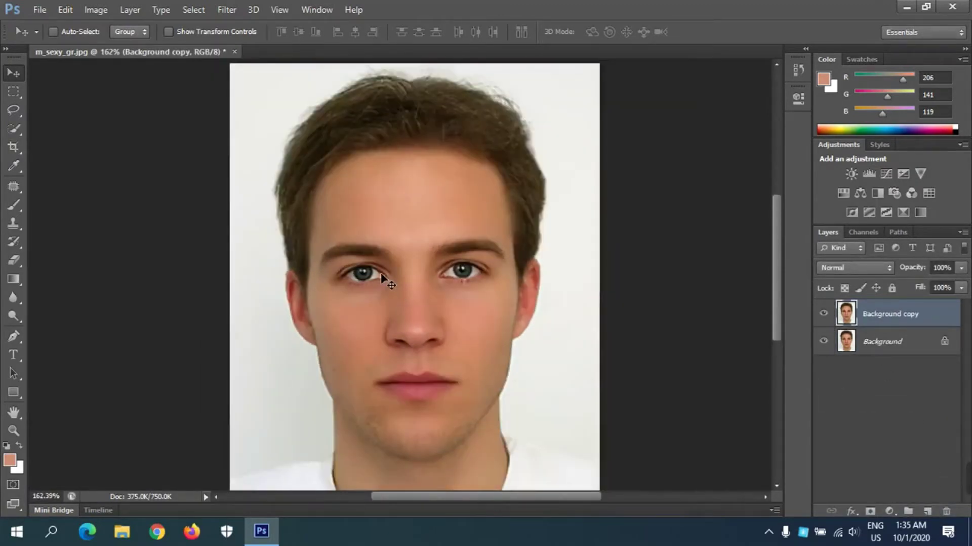
Step: Open the woman's photo 8371_ELSHINTADOTCOM_20200115_dull-and-tired-skin.jpg from the Downloads folder
left_click(40, 9)
left_click(43, 43)
left_click(624, 311)
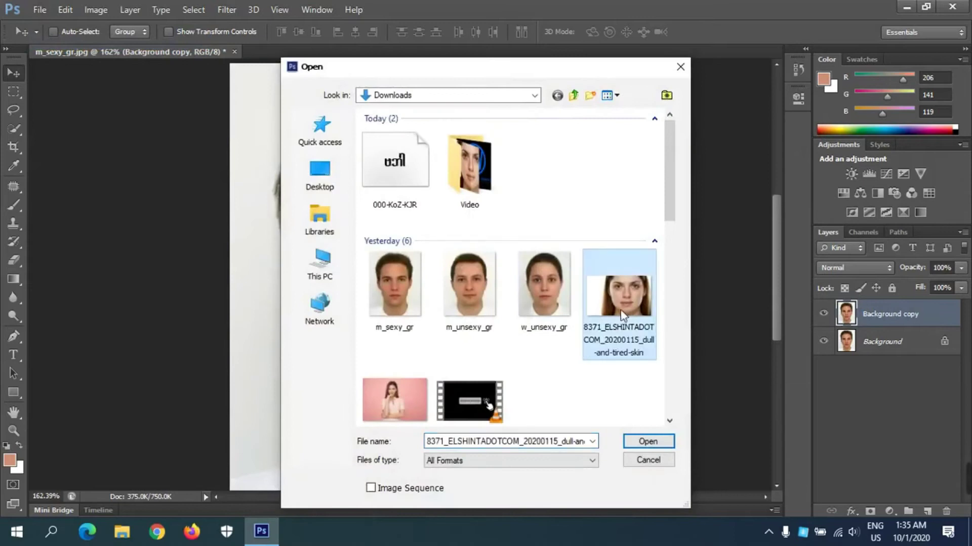
double_click(621, 294)
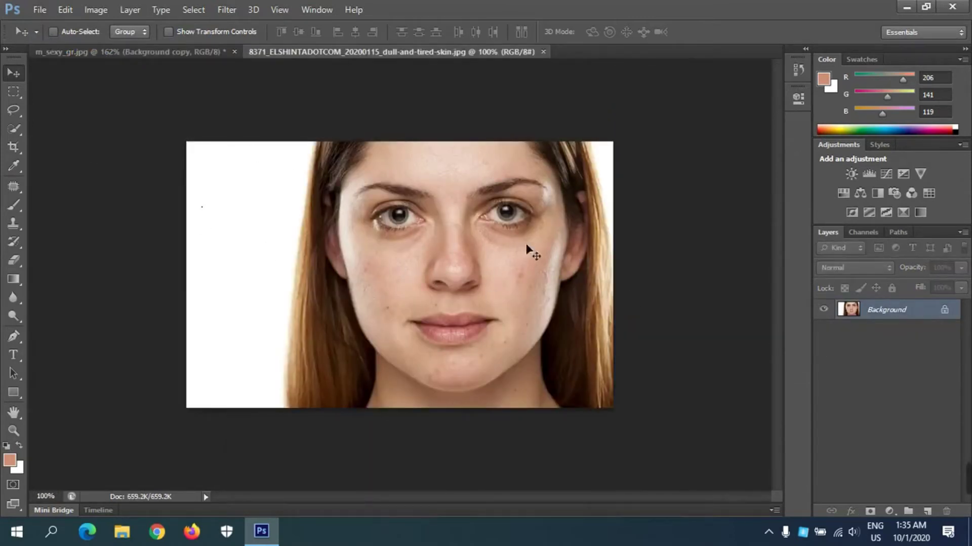
Step: Draw a freehand Lasso selection around the woman's forehead, eyebrows, eyes, nose and mouth, ending above the tip of the chin
left_click(13, 111)
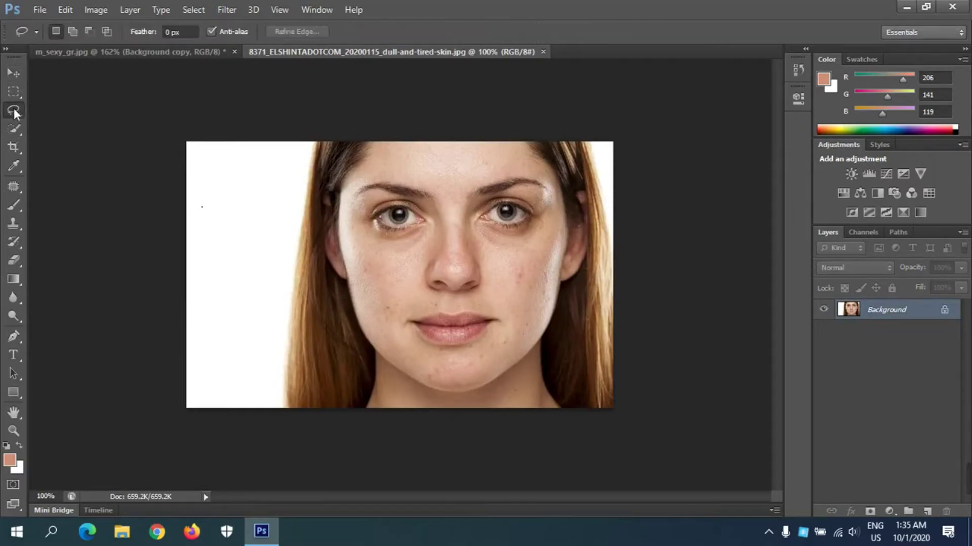
left_click(76, 111)
mouse_move(442, 165)
left_mouse_down()
mouse_move(508, 159)
mouse_move(550, 184)
left_mouse_up()
left_click_drag(538, 257, 524, 289)
mouse_move(479, 365)
left_mouse_down()
mouse_move(431, 379)
mouse_move(414, 364)
mouse_move(351, 225)
mouse_move(352, 183)
mouse_move(446, 161)
left_mouse_up()
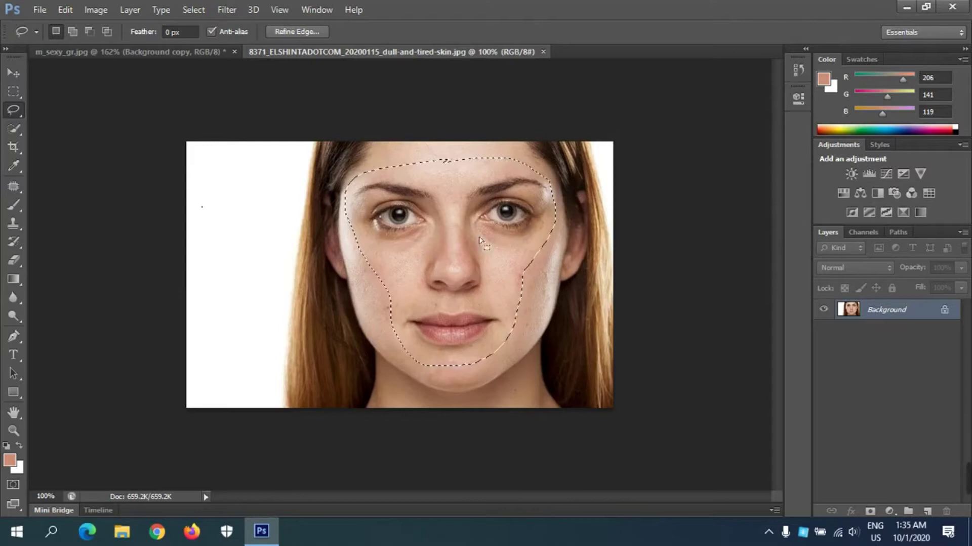
scroll(440, 248, "up", 4)
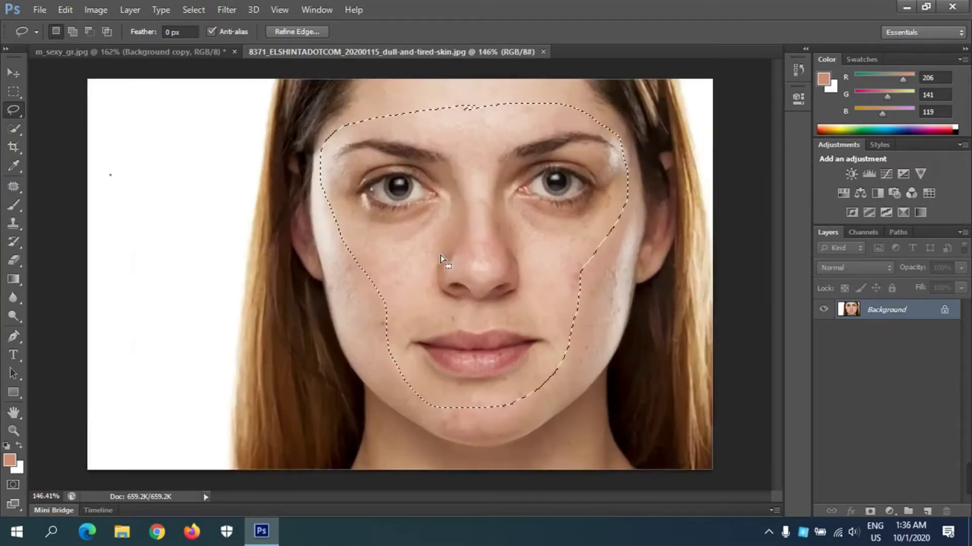
Step: Copy the selected face area into the m_sexy_gr.jpg document with the Move tool, placing it over the man's face
scroll(441, 256, "down", 3)
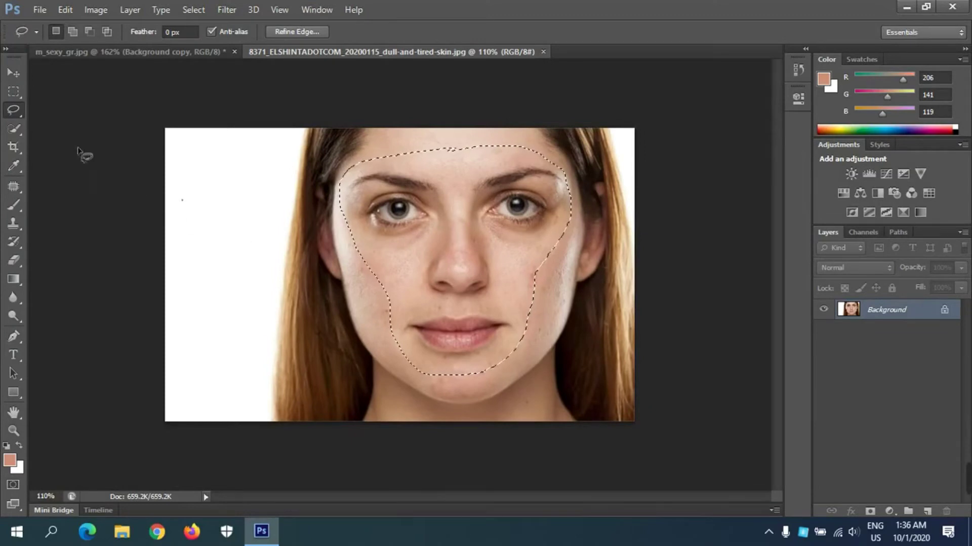
left_click(23, 76)
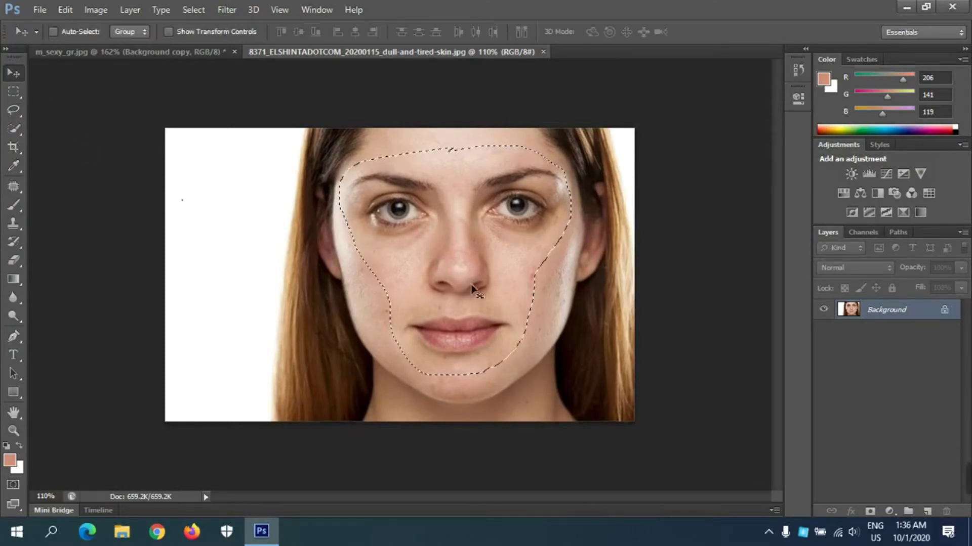
mouse_move(457, 254)
left_mouse_down()
mouse_move(314, 249)
mouse_move(188, 86)
mouse_move(187, 49)
mouse_move(444, 298)
mouse_move(445, 327)
mouse_move(425, 345)
mouse_move(443, 369)
left_mouse_up()
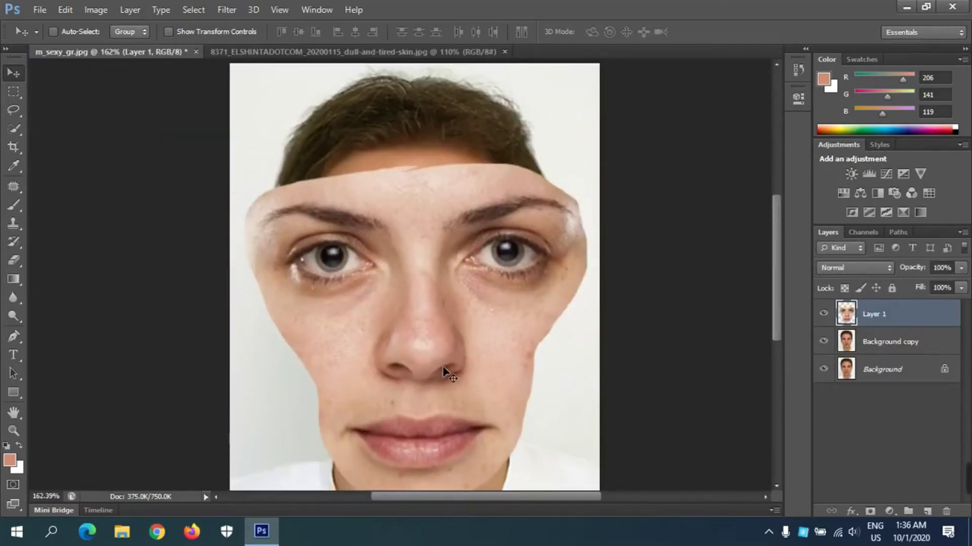
Step: Scale the pasted face down with Free Transform to fit inside the man's face and position it over his features
key("ctrl+t")
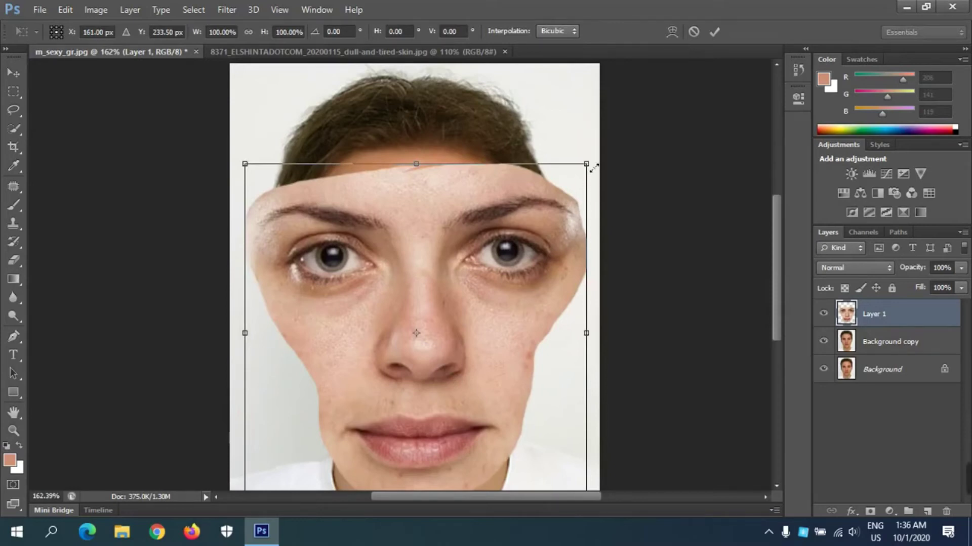
left_click_drag(594, 167, 544, 247)
left_click(714, 32)
scroll(368, 336, "up", 3)
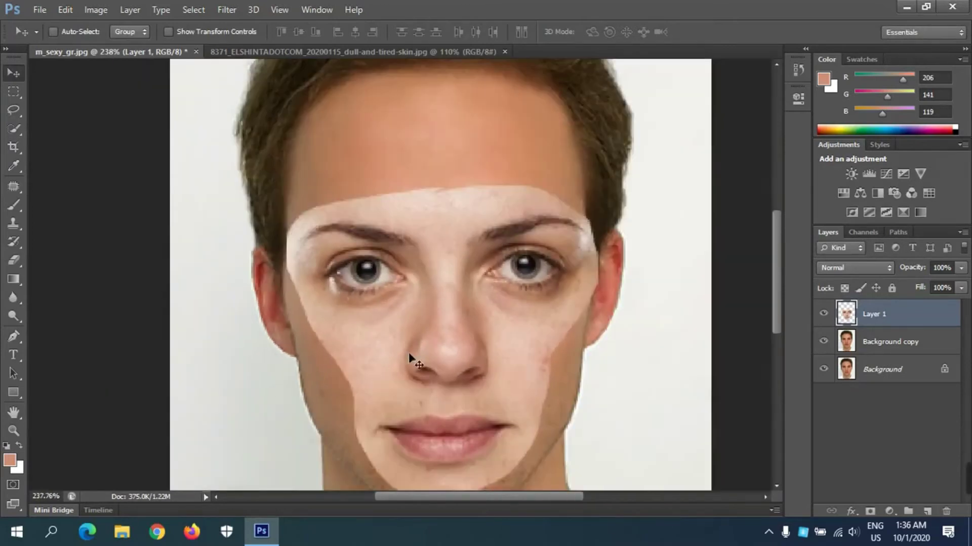
left_click_drag(468, 360, 434, 348)
Step: Set the opacity of Layer 1 to 70% so the man's features show through
left_click_drag(922, 272, 900, 272)
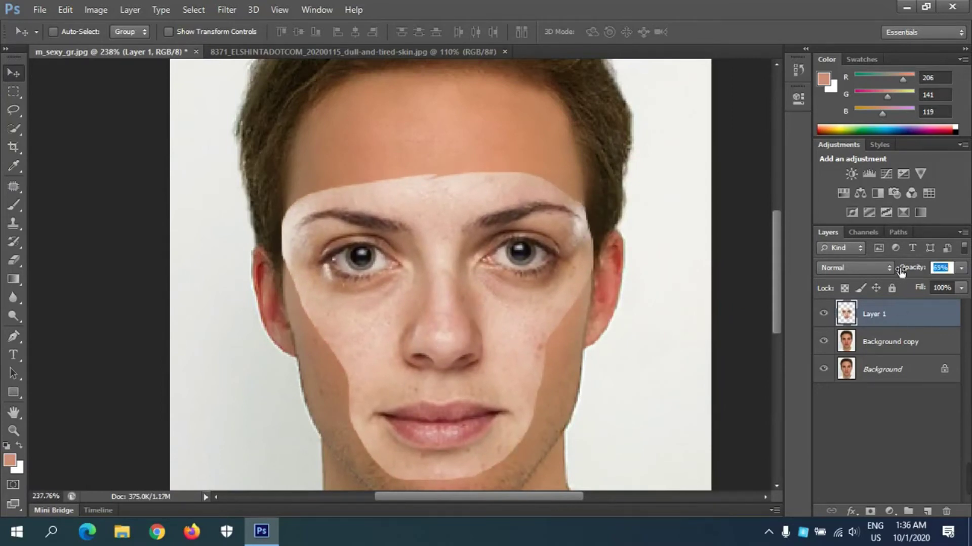
scroll(358, 390, "up", 2)
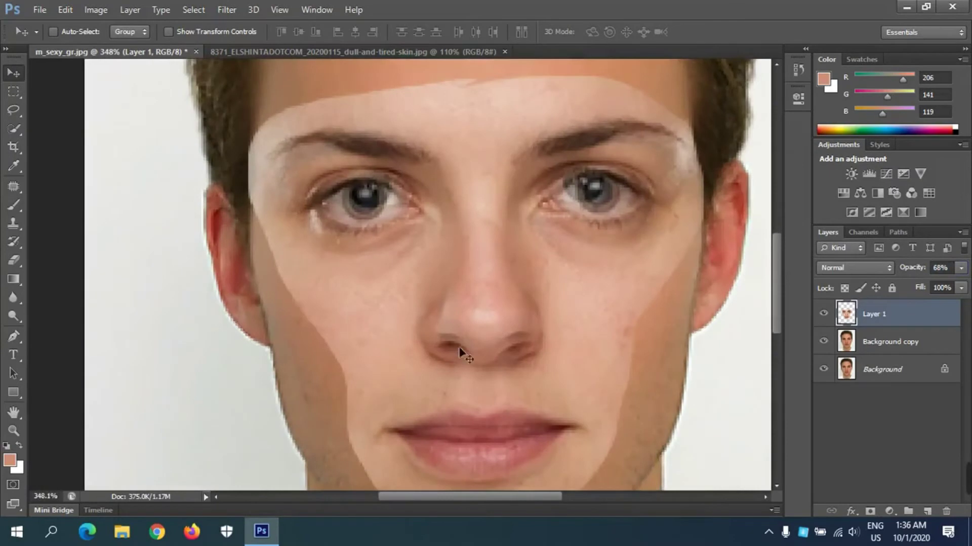
left_click_drag(910, 274, 917, 272)
Step: Shift the pasted face slightly upward and check how its eyes, nose and mouth line up with the man's features
scroll(679, 304, "down", 2)
mouse_move(565, 338)
left_mouse_down()
mouse_move(557, 348)
mouse_move(540, 340)
mouse_move(568, 321)
left_mouse_up()
scroll(559, 326, "down", 2)
scroll(455, 349, "up", 2)
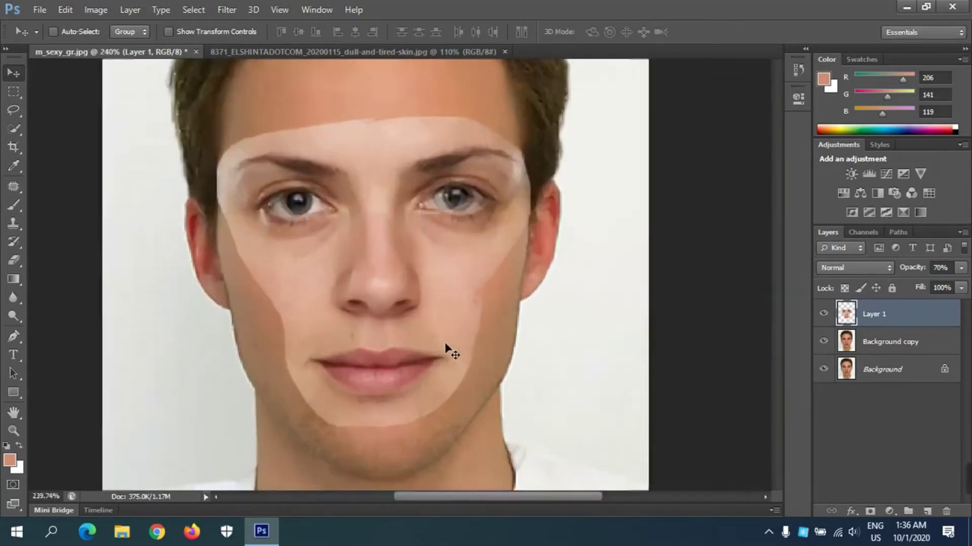
scroll(448, 352, "up", 2)
scroll(446, 136, "up", 1)
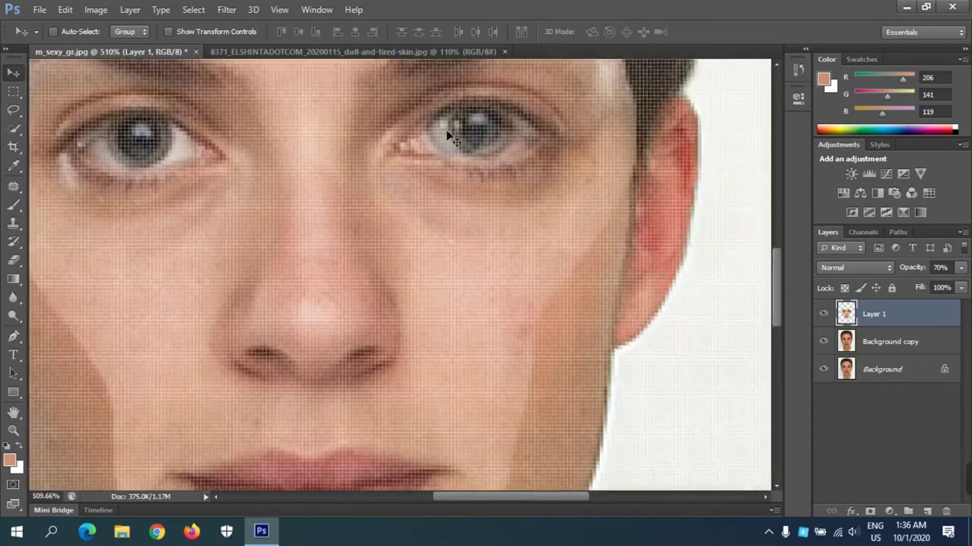
scroll(447, 135, "down", 1)
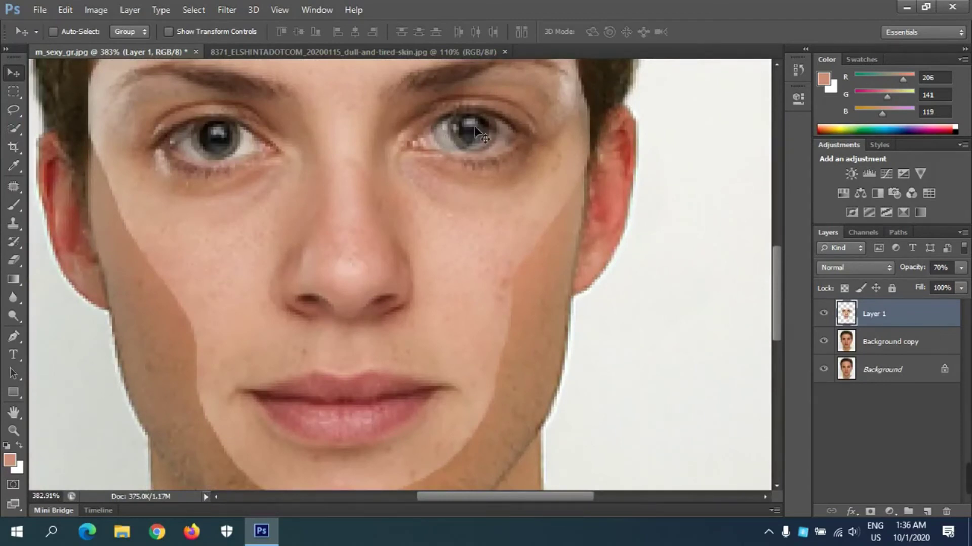
scroll(468, 155, "down", 2)
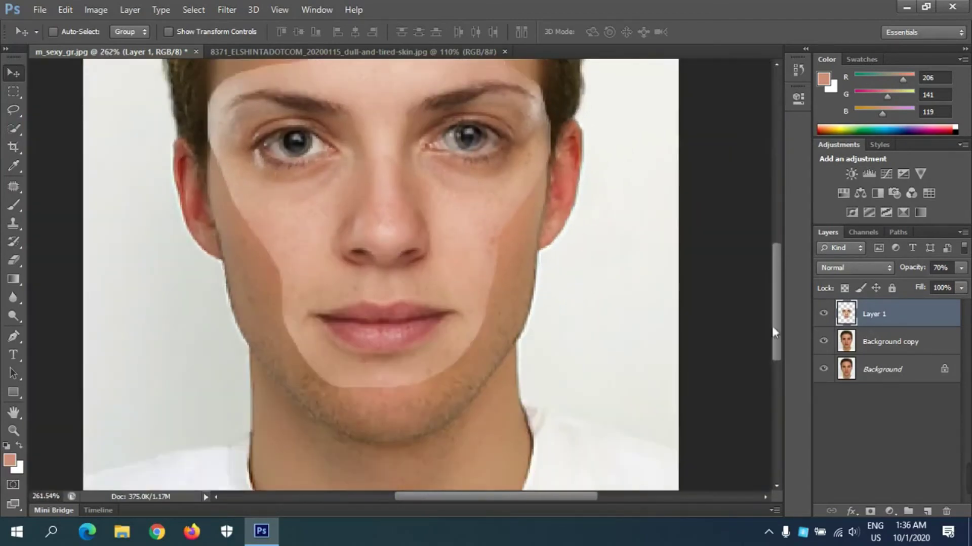
Step: Narrow the pasted face from both sides to about 94% of its width with Free Transform and apply it
key("ctrl+t")
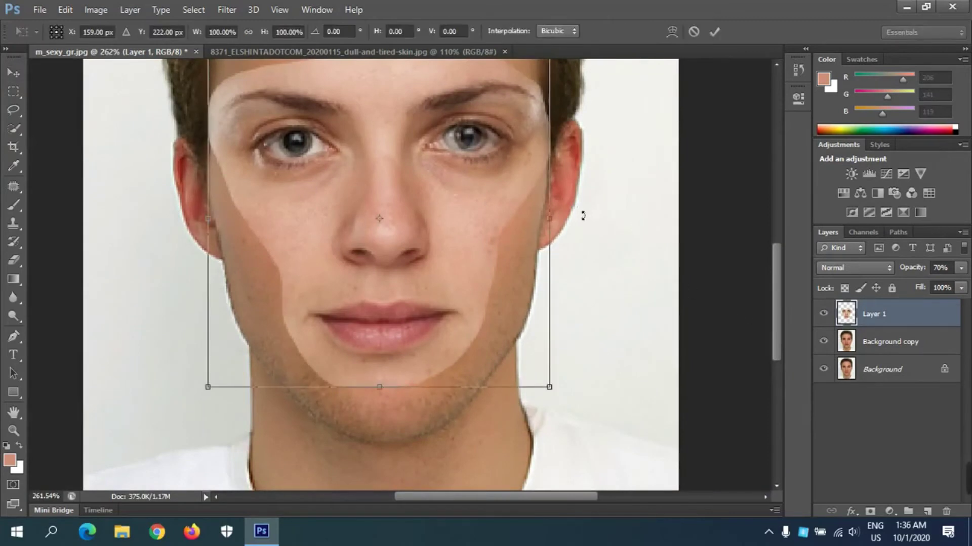
scroll(569, 217, "down", 2)
scroll(567, 218, "up", 1)
scroll(566, 145, "down", 1)
scroll(567, 145, "down", 1)
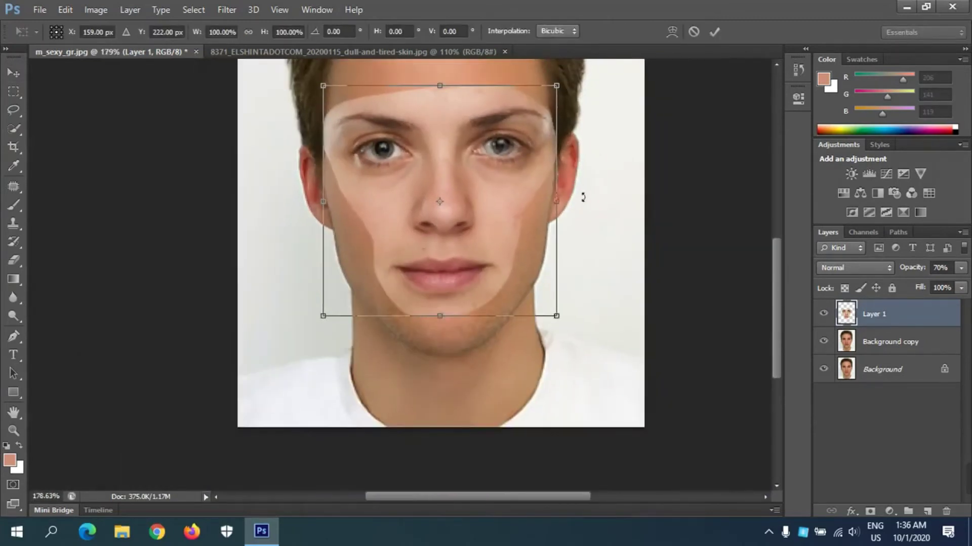
left_click_drag(562, 210, 550, 209)
scroll(442, 209, "up", 2)
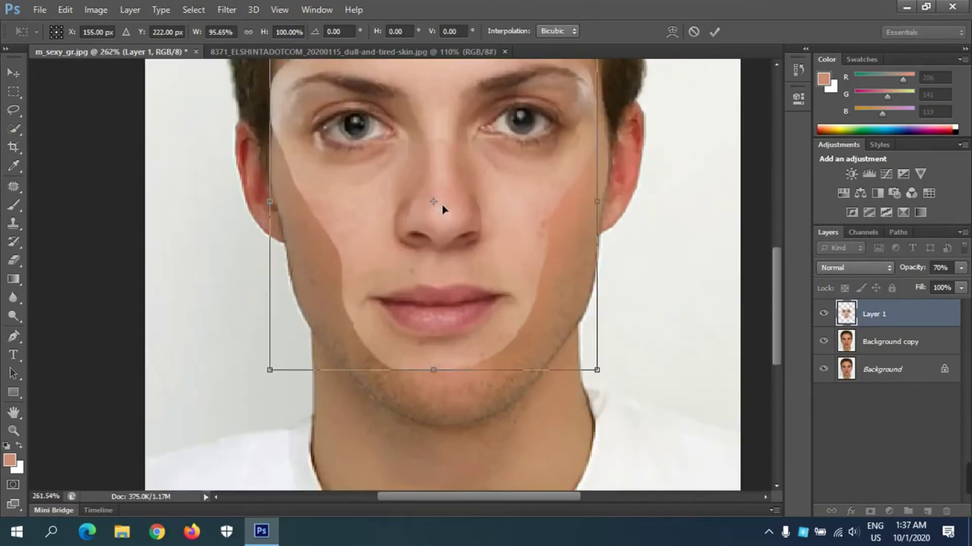
left_click_drag(274, 206, 279, 206)
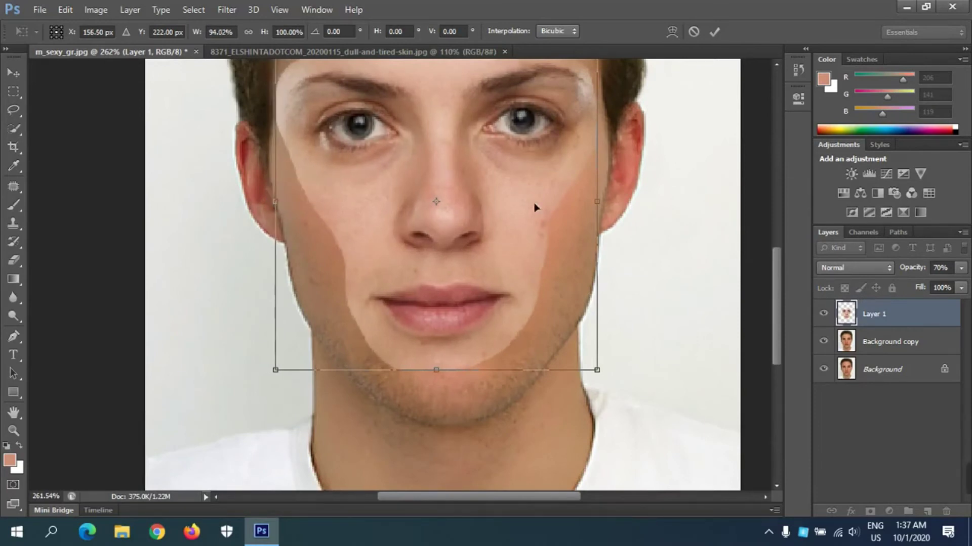
scroll(535, 208, "down", 2)
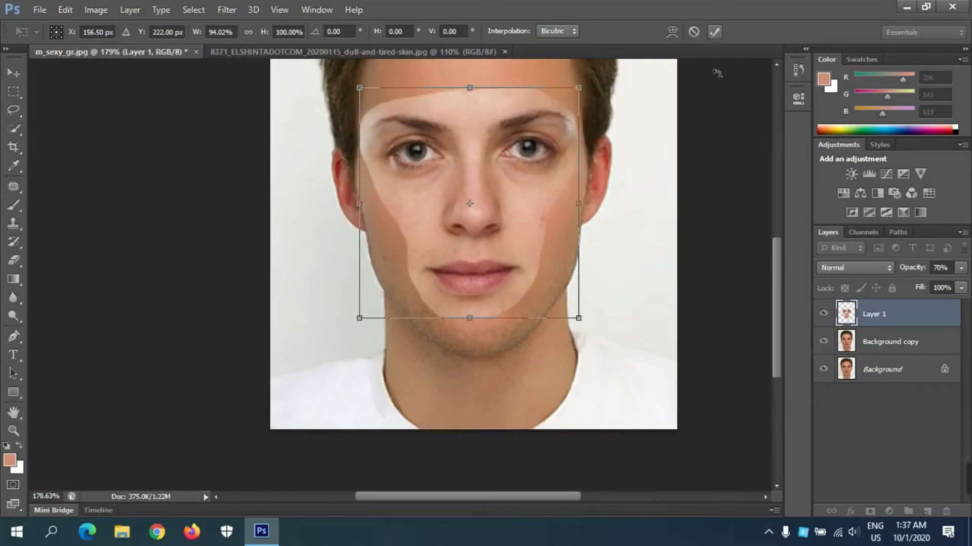
left_click(721, 32)
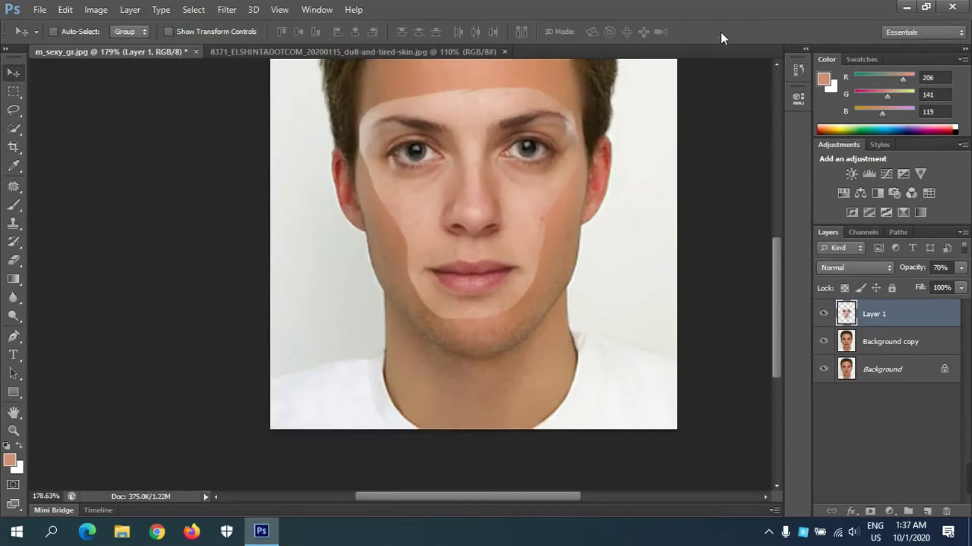
Step: Load the outline of Layer 1's face as a selection and contract it by 6 pixels
left_click(852, 317, "ctrl")
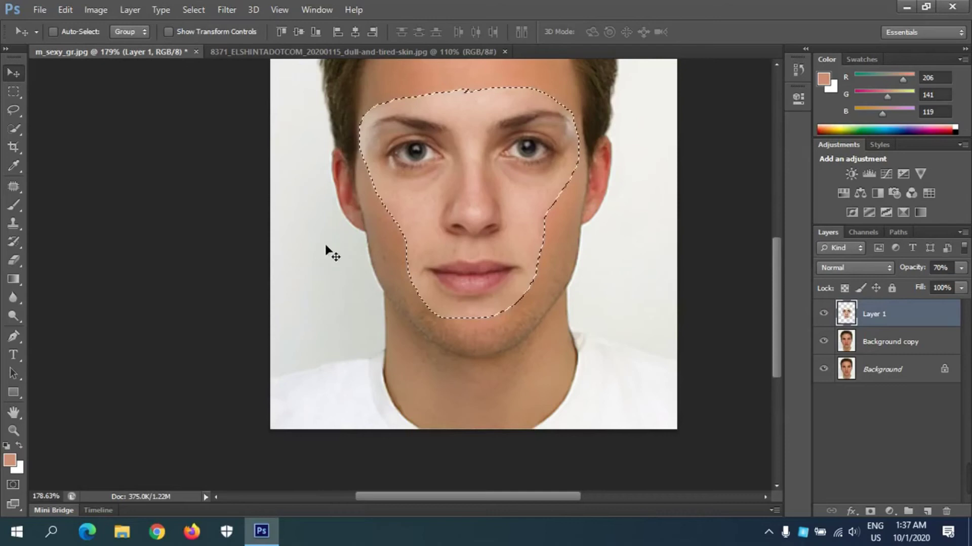
left_click(194, 10)
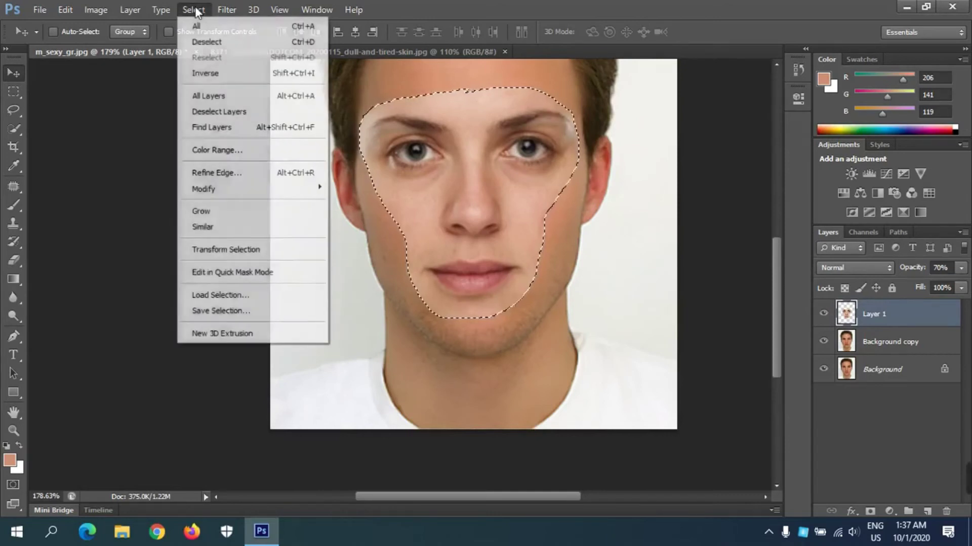
mouse_move(239, 196)
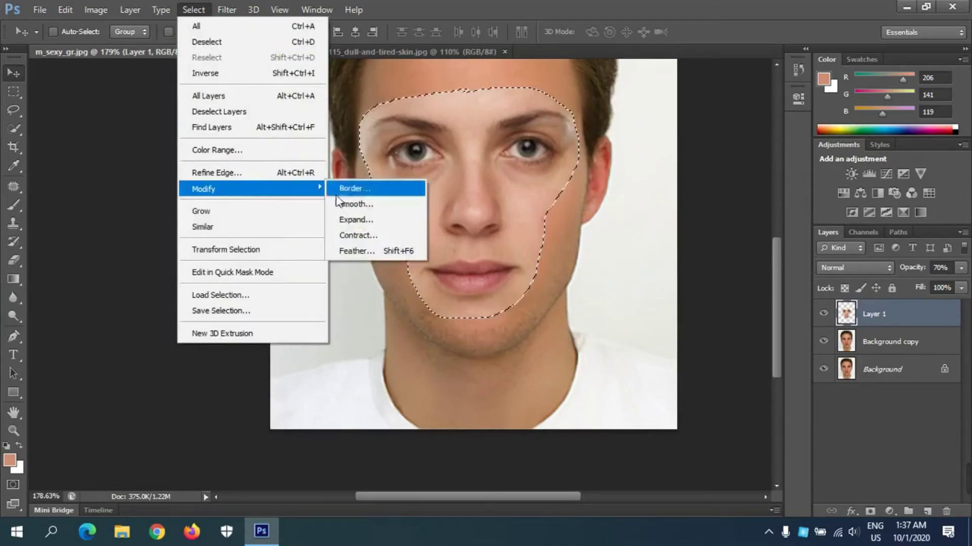
left_click(377, 236)
left_click_drag(494, 162, 583, 116)
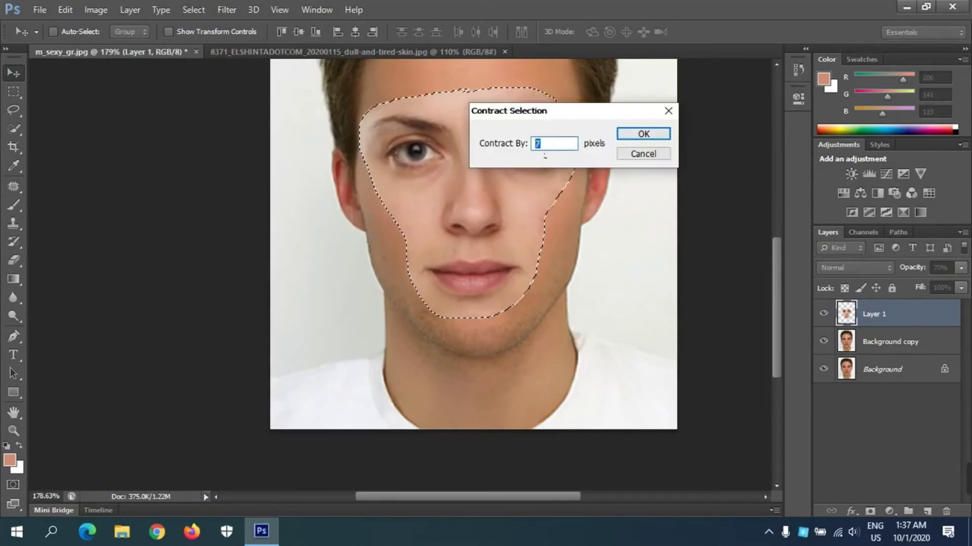
type("6")
left_click(642, 134)
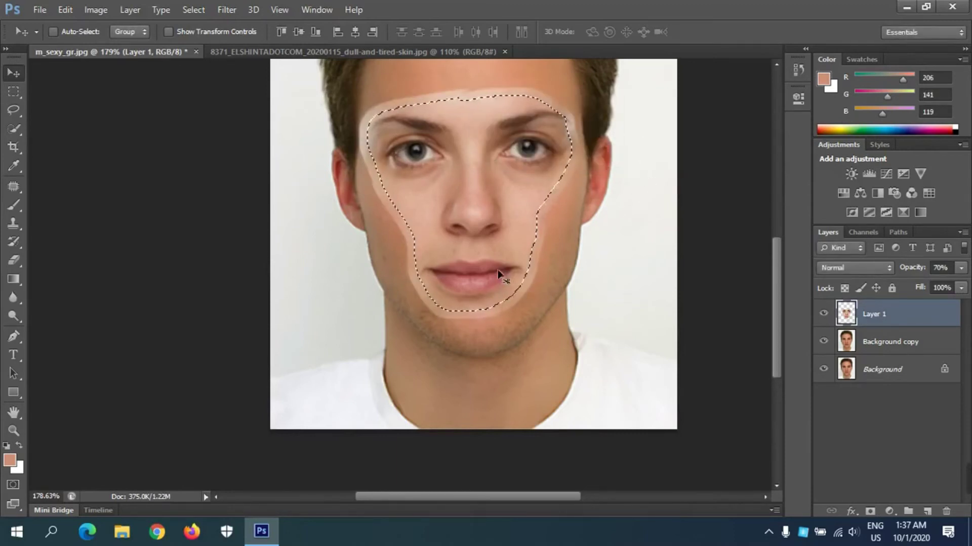
Step: Delete the selected face area from the Background copy layer and hide the Background layer
left_click(892, 348)
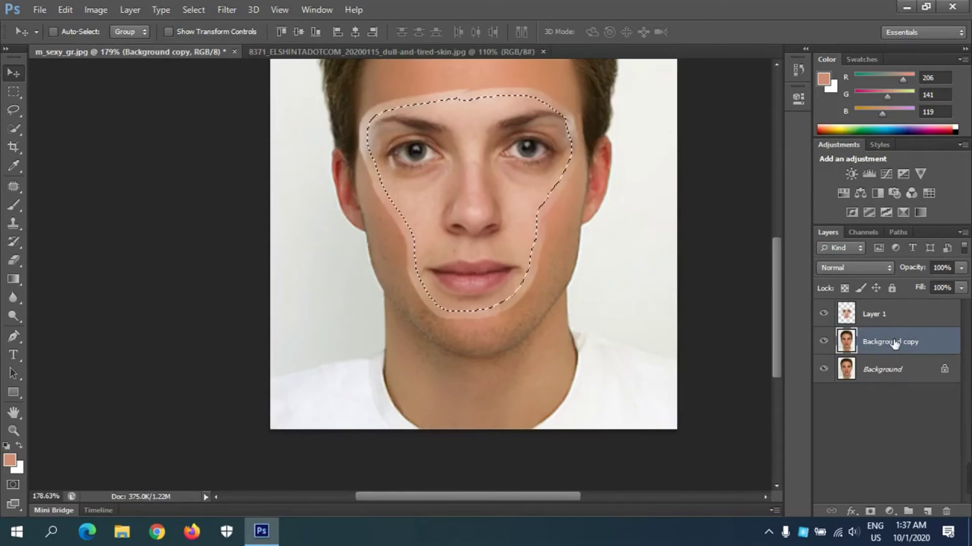
key("Delete")
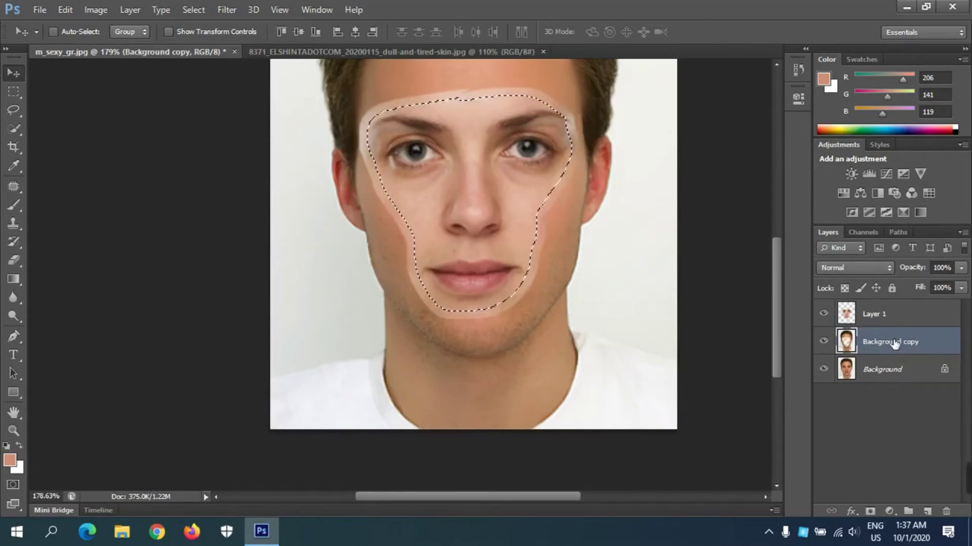
left_click(823, 368)
left_click(823, 314)
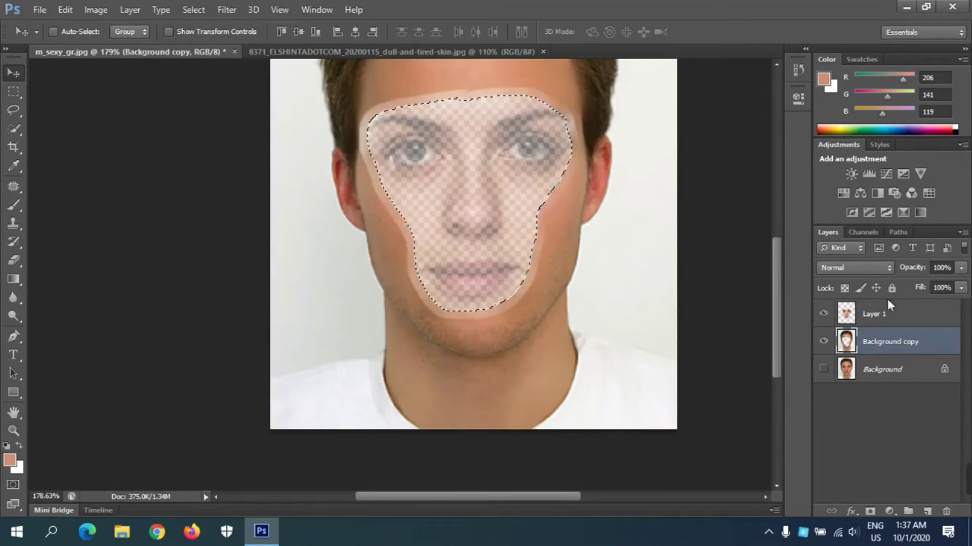
Step: Set the opacity of Layer 1 to 100%, check it against the cut-out beneath, and clear the selection
left_click(906, 317)
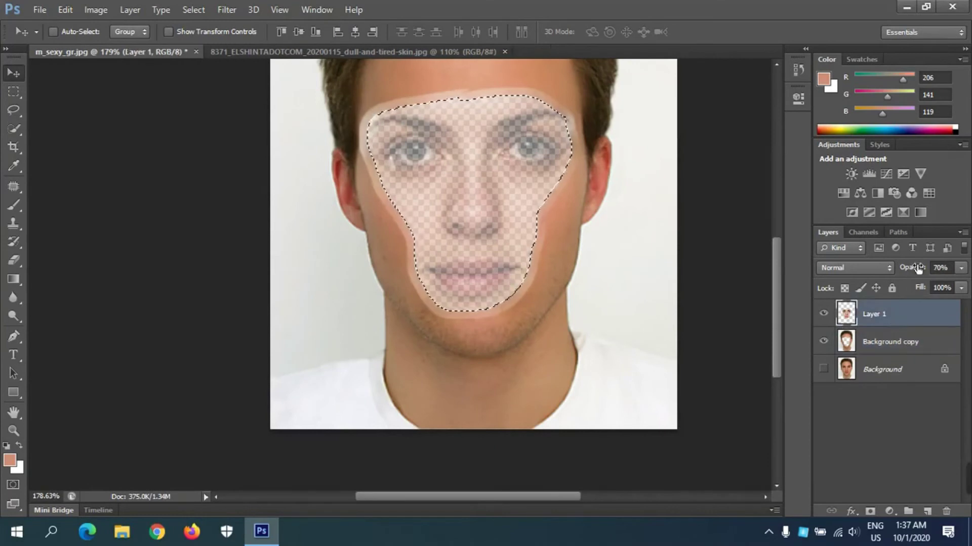
left_click_drag(917, 268, 936, 268)
left_click(824, 312)
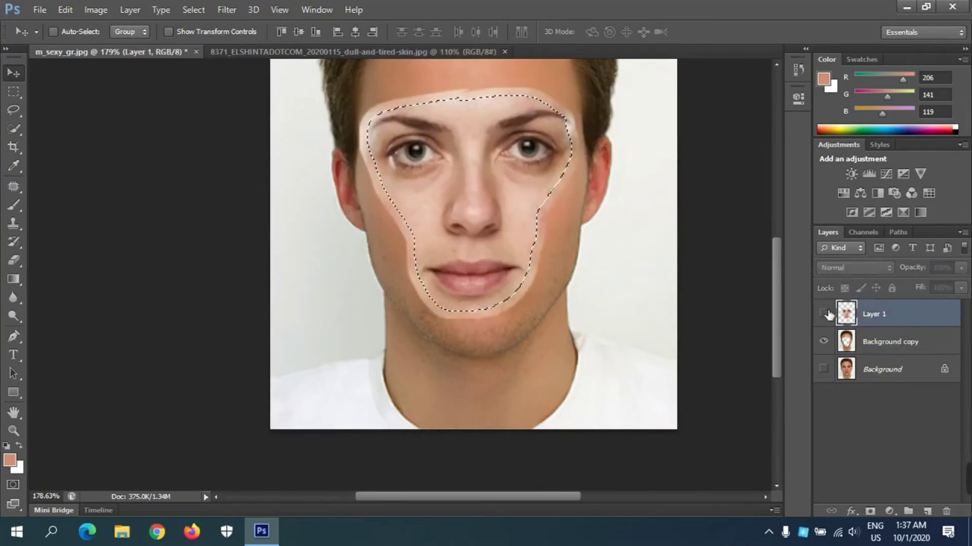
left_click(824, 314)
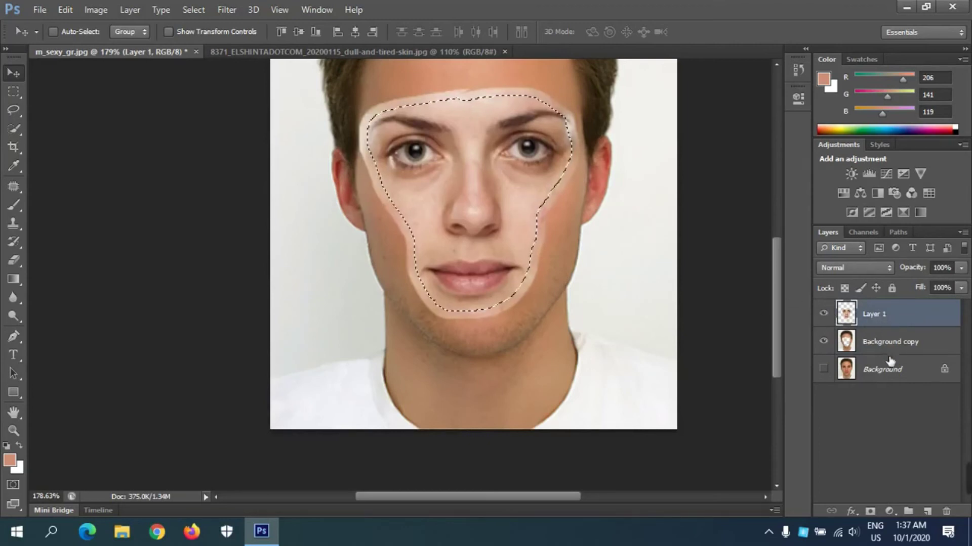
key("ctrl+d")
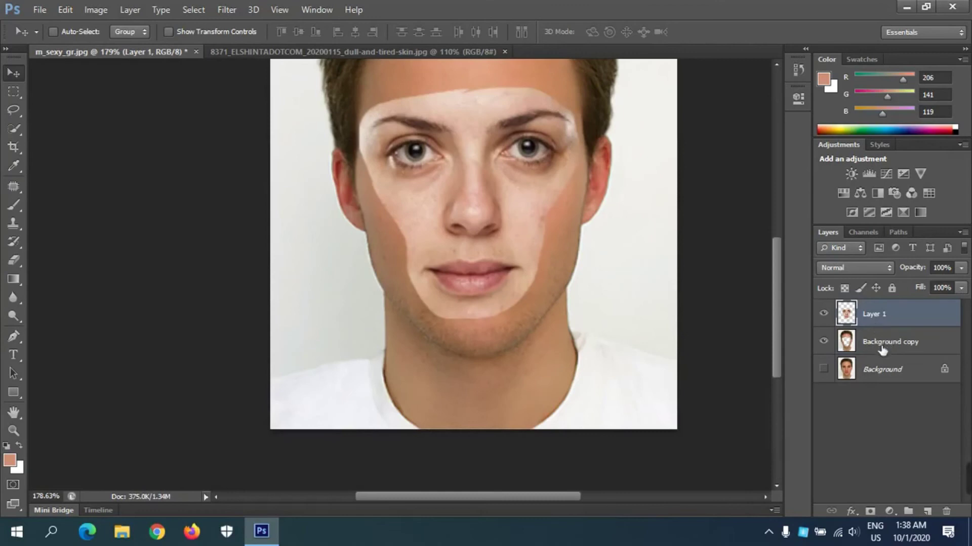
Step: Auto-blend Layer 1 and Background copy using the Stack Images method with Seamless Tones and Colors
left_click(883, 344, "shift")
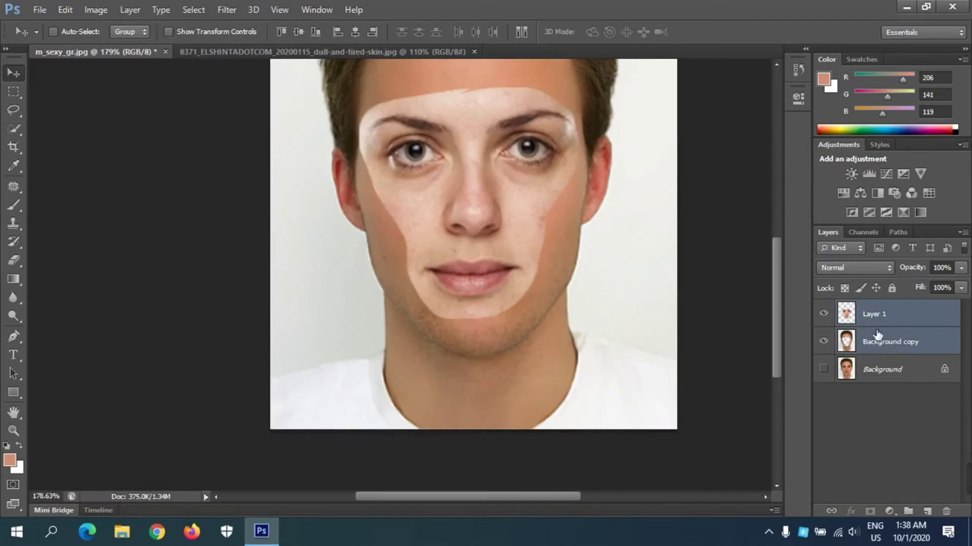
left_click(67, 12)
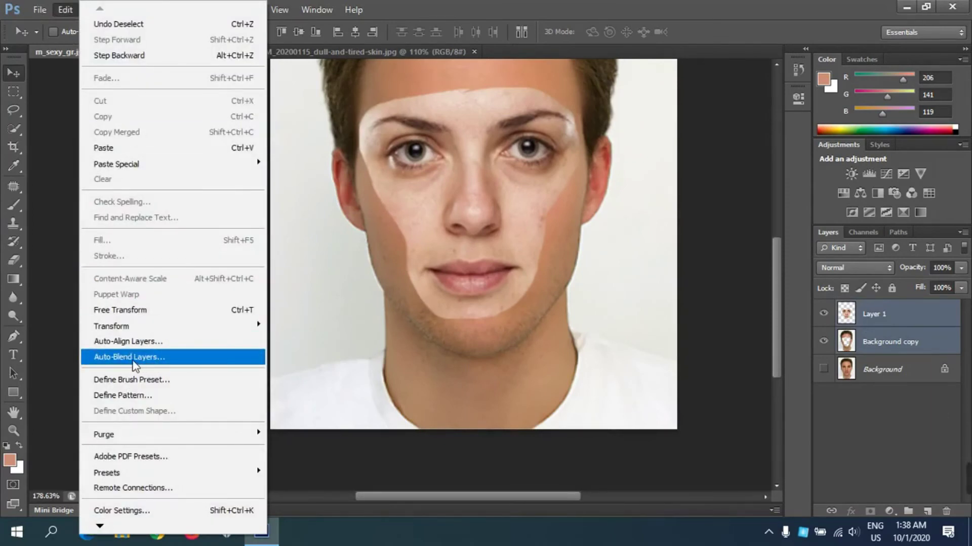
left_click(135, 363)
left_click_drag(562, 95, 560, 68)
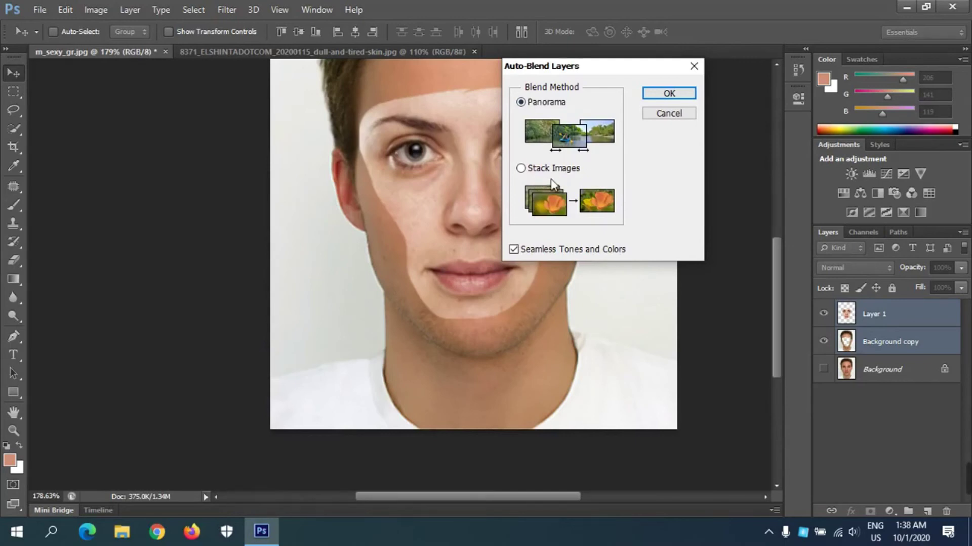
left_click(521, 169)
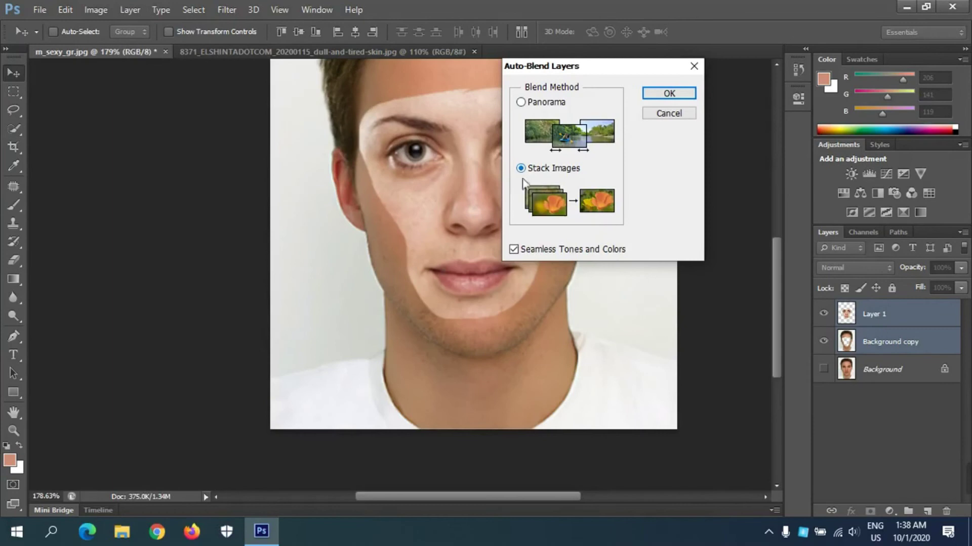
left_click(667, 93)
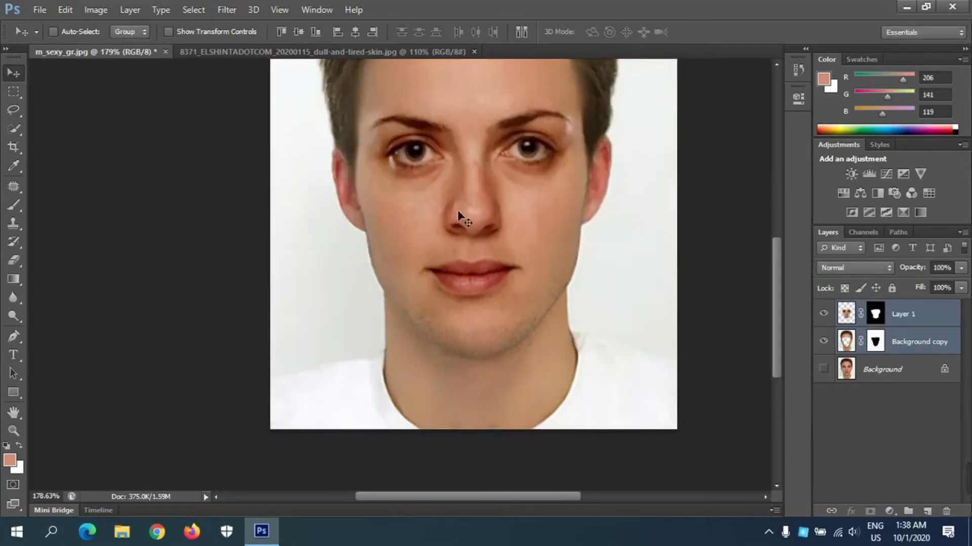
Step: Merge the two blended layers into one and show the Background layer again
scroll(457, 211, "down", 5)
scroll(369, 258, "up", 10)
scroll(368, 258, "down", 5)
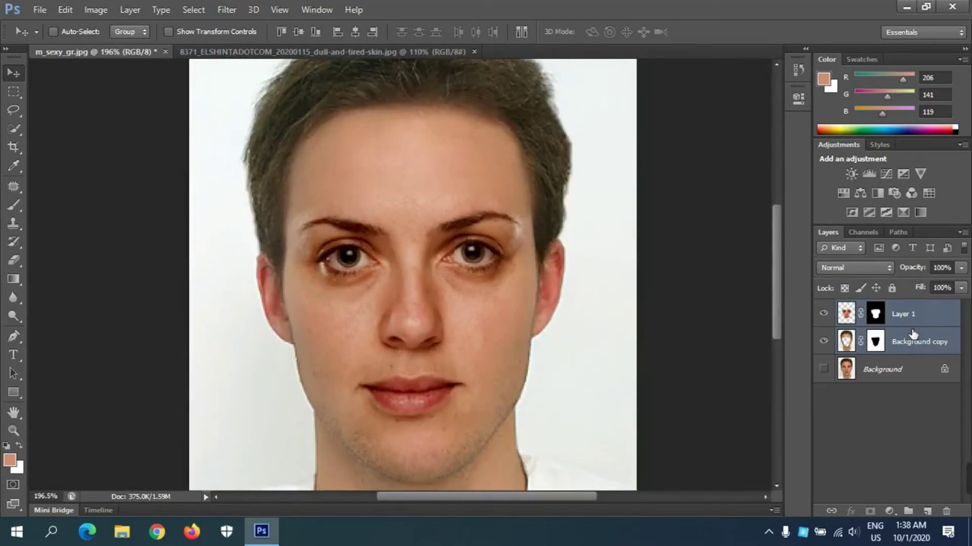
key("ctrl+e")
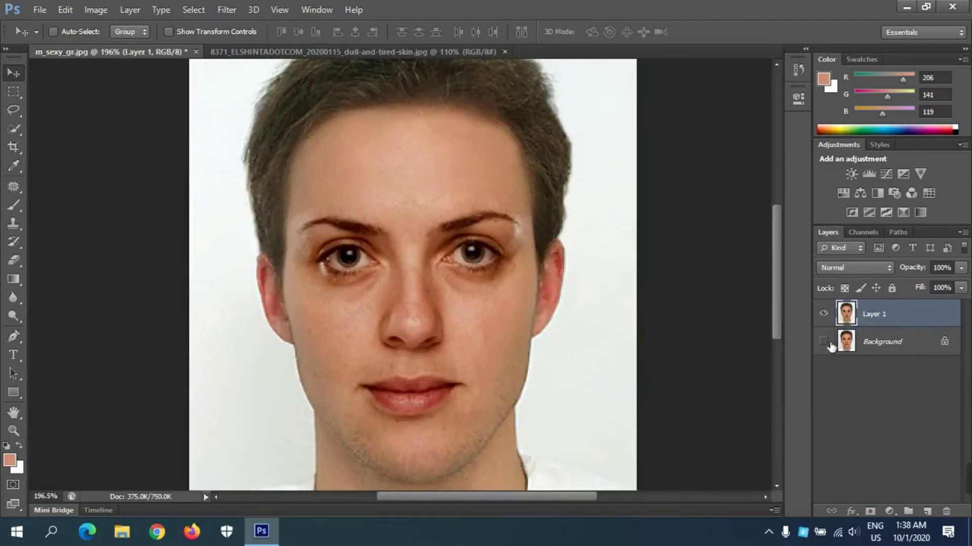
left_click(824, 341)
Step: Compare the blended face with the original portrait by hiding and showing Layer 1, and inspect the blend around the eyes
left_click(829, 317)
left_click(829, 318)
left_click(828, 318)
left_click(829, 318)
left_click(825, 314)
left_click(825, 315)
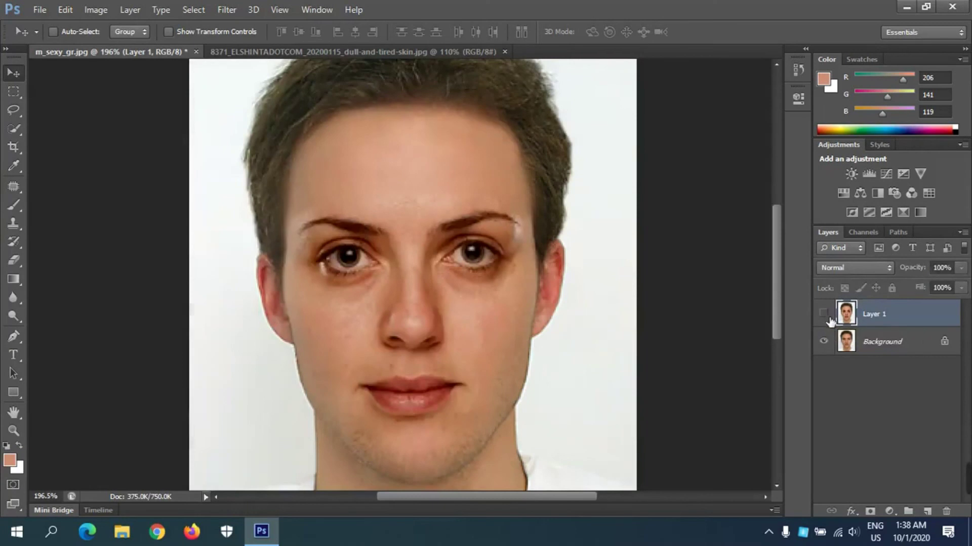
left_click(825, 314)
scroll(327, 269, "down", 5)
scroll(357, 278, "up", 12)
scroll(357, 278, "down", 11)
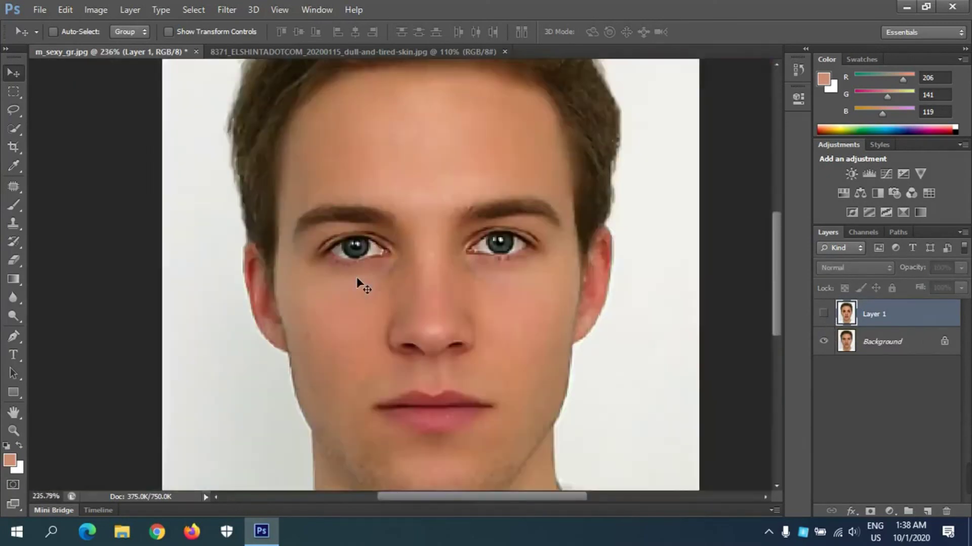
left_click(824, 313)
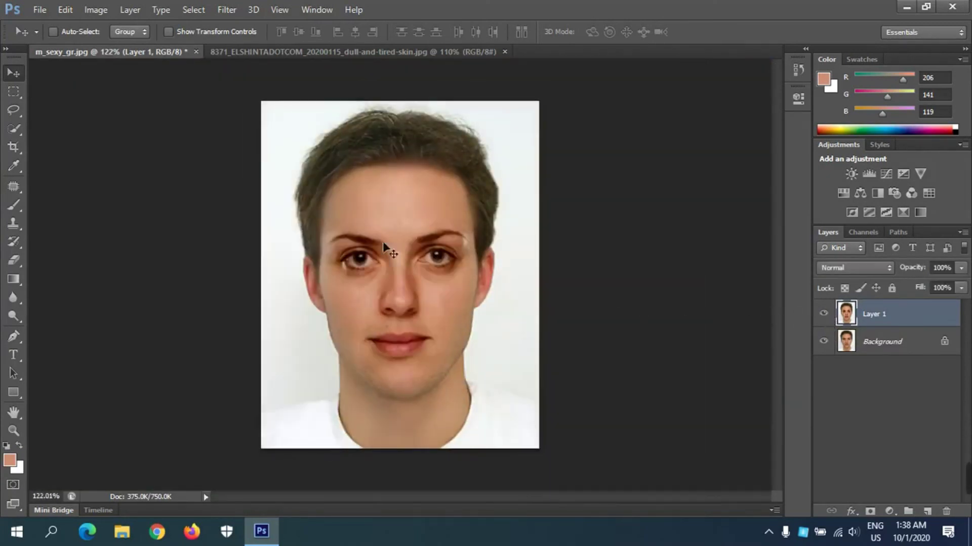
scroll(351, 262, "up", 2)
scroll(350, 263, "up", 1)
scroll(351, 262, "down", 1)
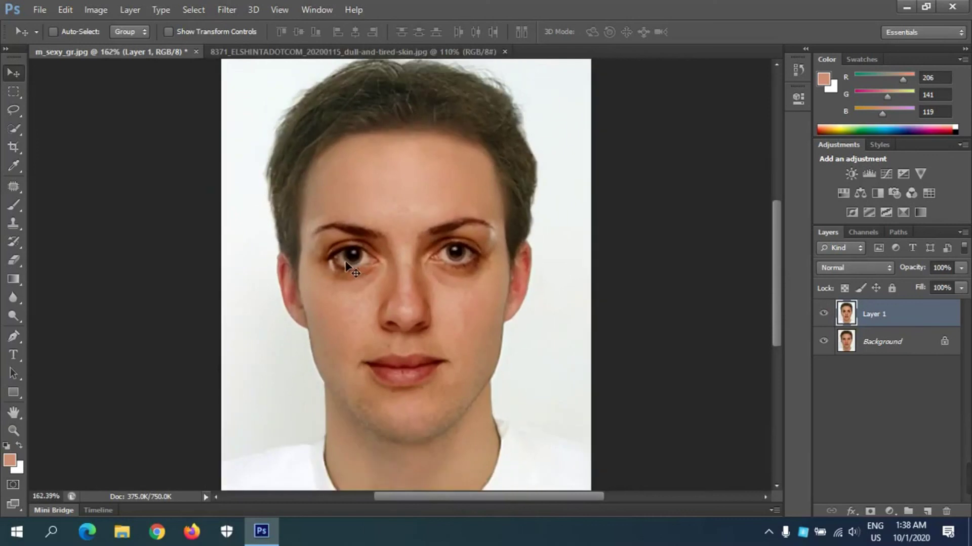
scroll(346, 262, "down", 1)
scroll(346, 263, "up", 1)
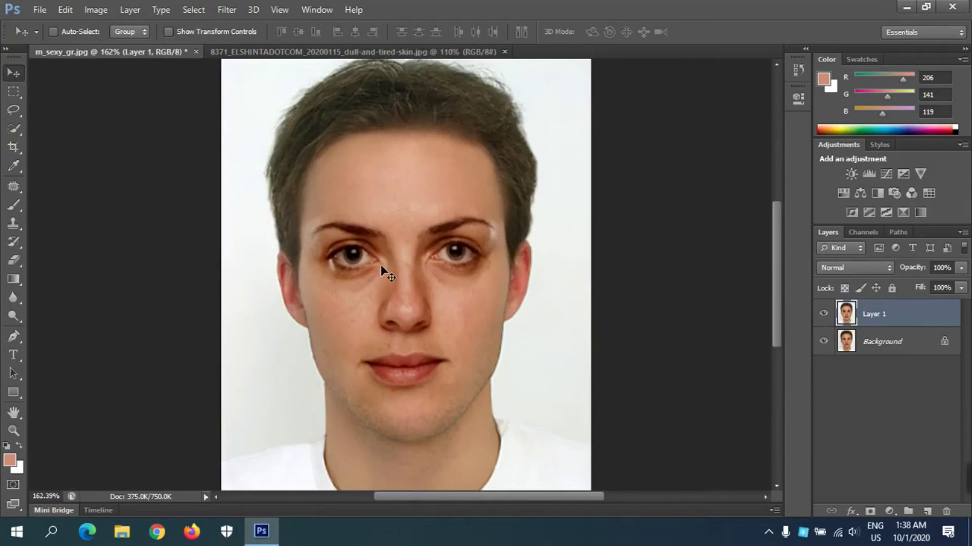
scroll(381, 265, "up", 1)
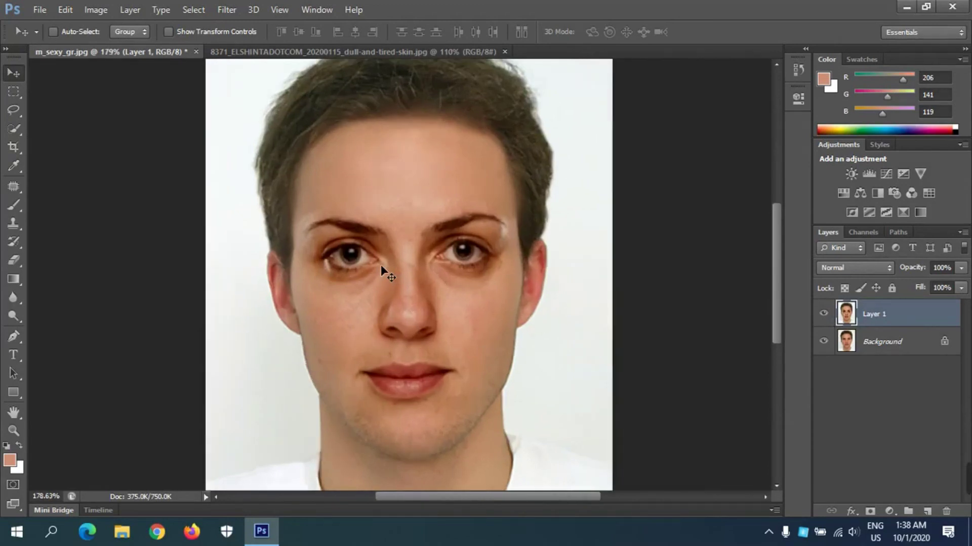